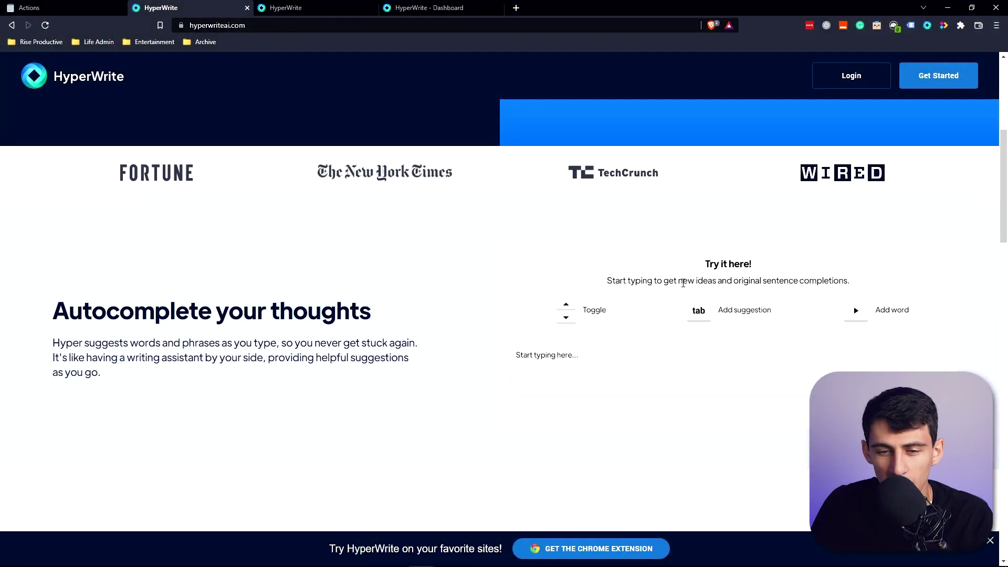
# Step: Complete 'Automation is really interesting and I hope I can use it in Notion' with its suggestion, then compare follow-ups after 'What else'
pyautogui.write('Au')
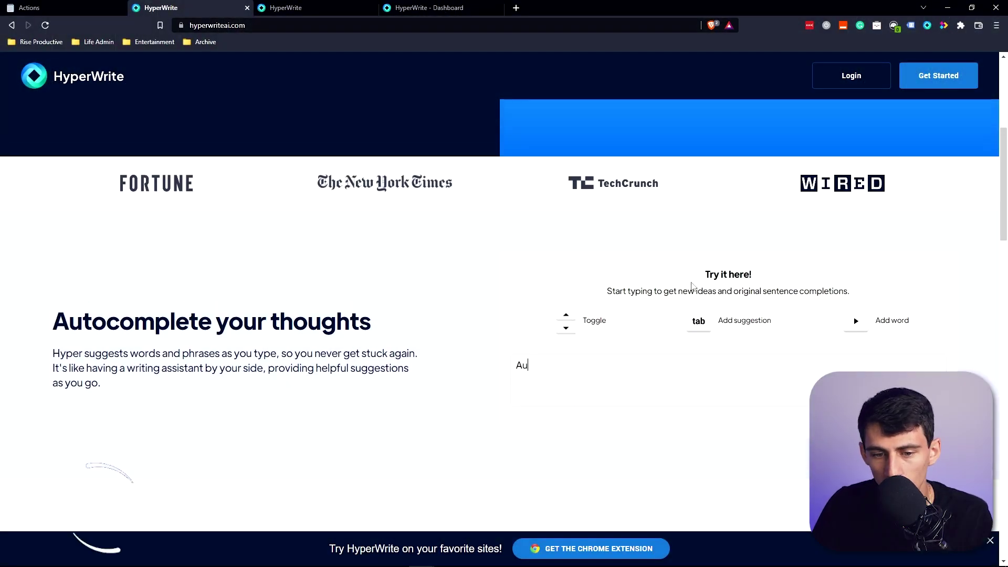
pyautogui.write('tomation is really in')
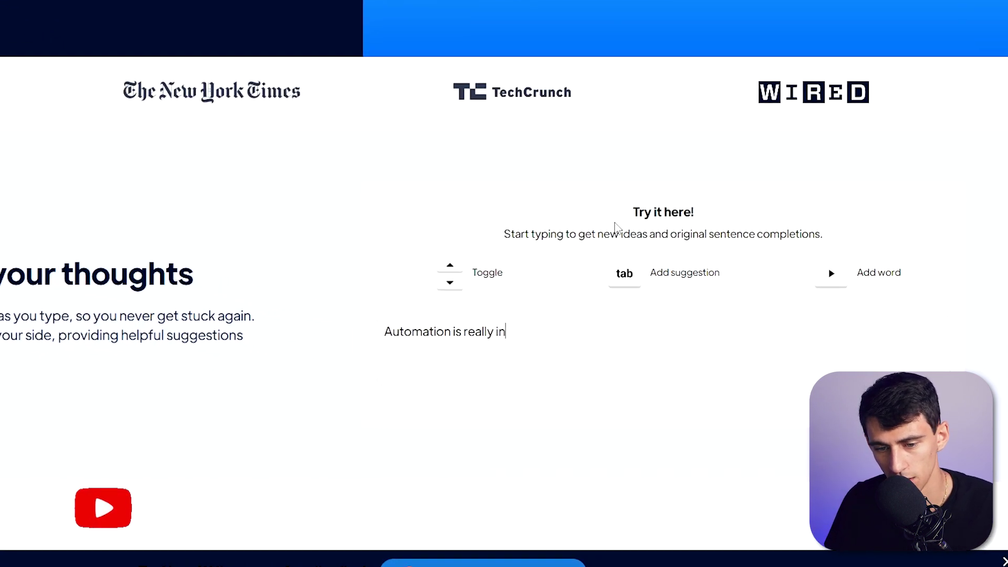
pyautogui.write('teresting and I')
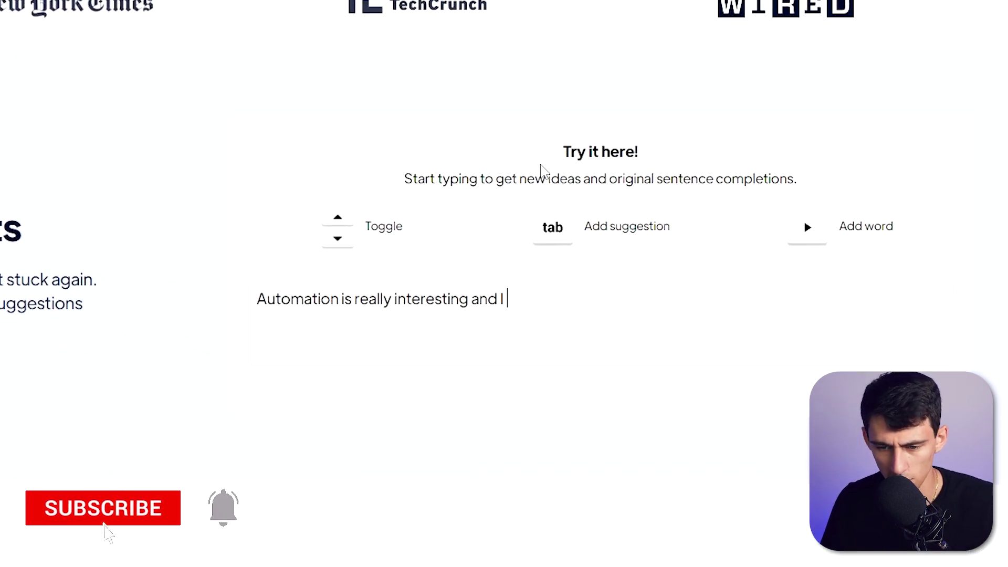
pyautogui.write(' hope I can use it i')
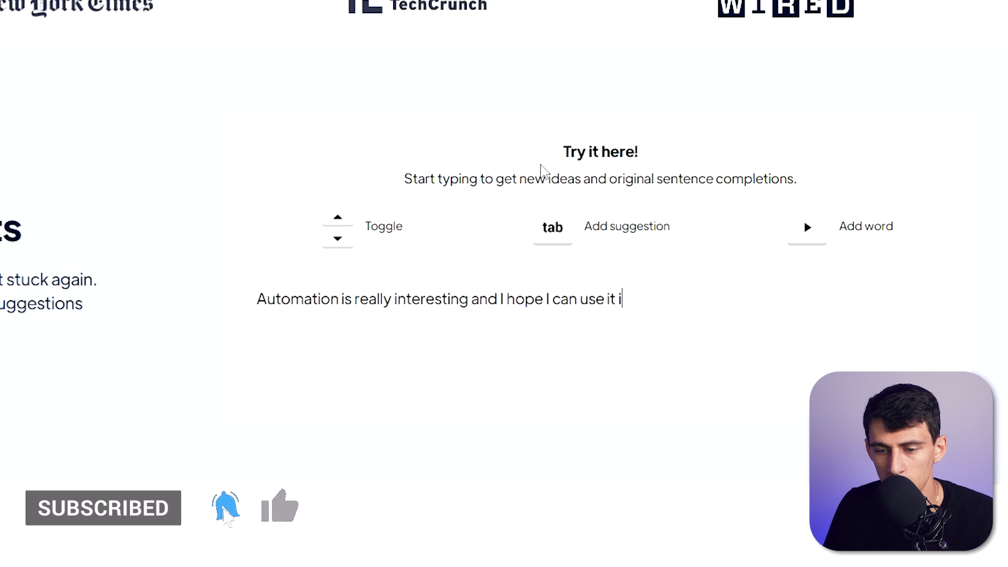
pyautogui.write('n Notion')
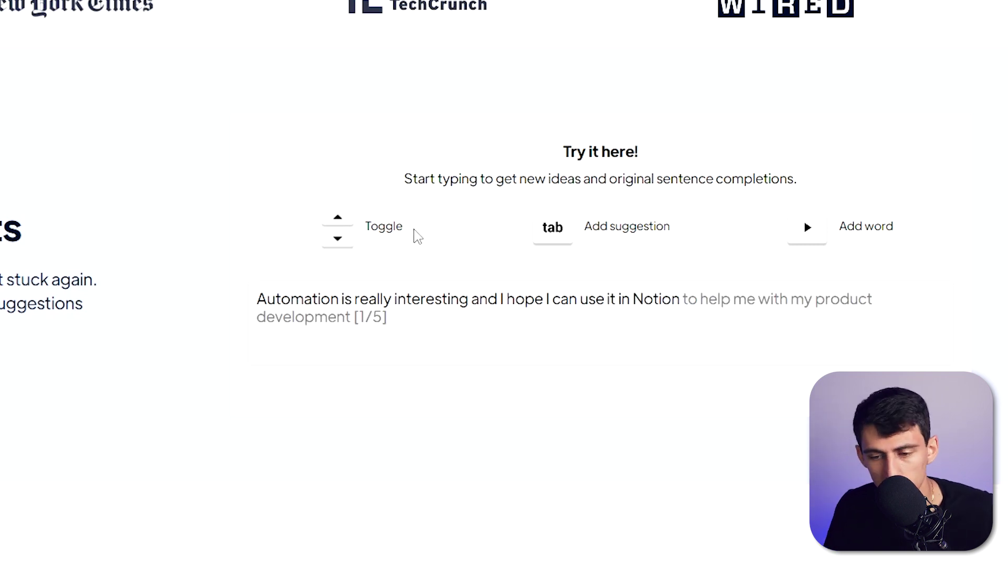
pyautogui.press('Tab')
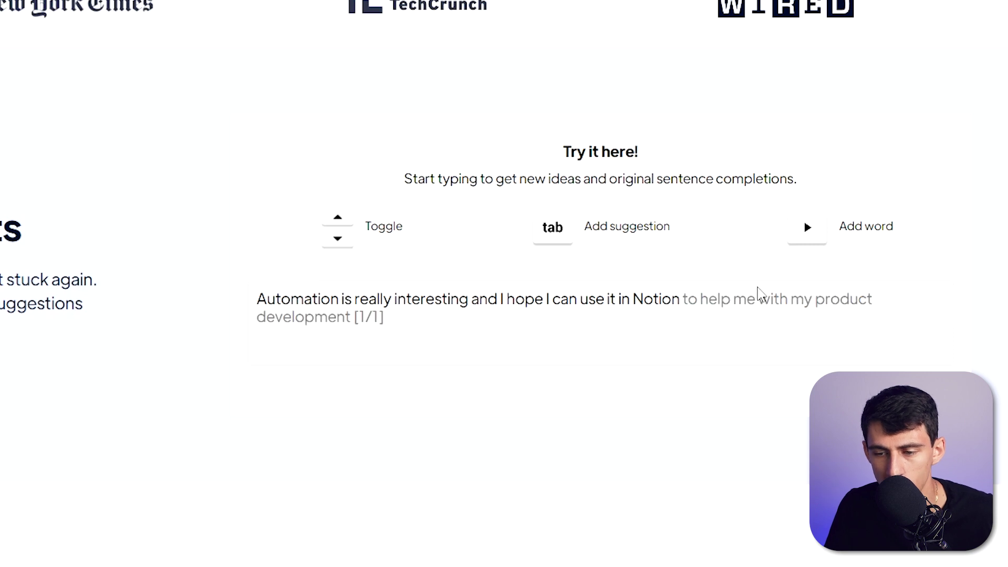
pyautogui.write('. What else')
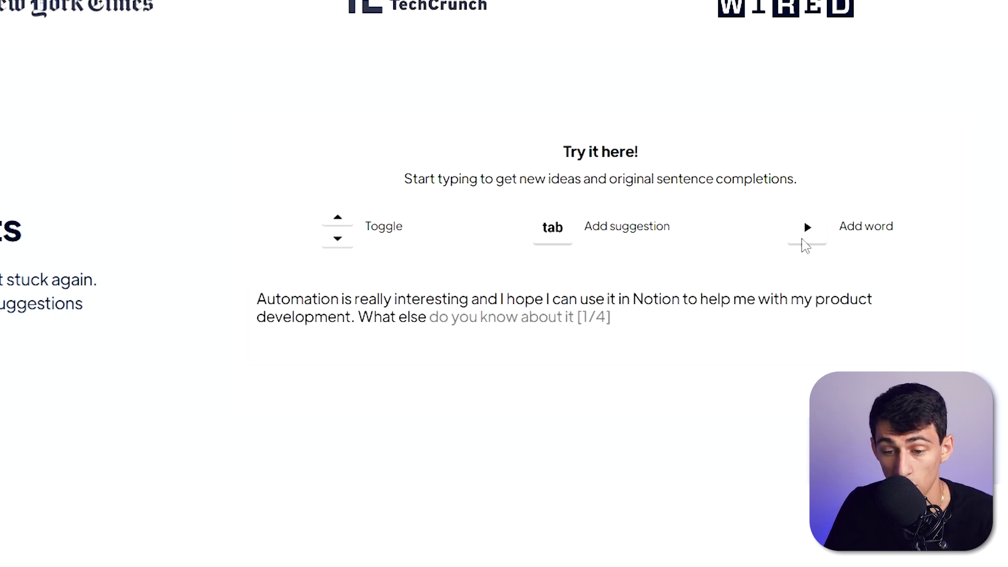
pyautogui.press('Up')
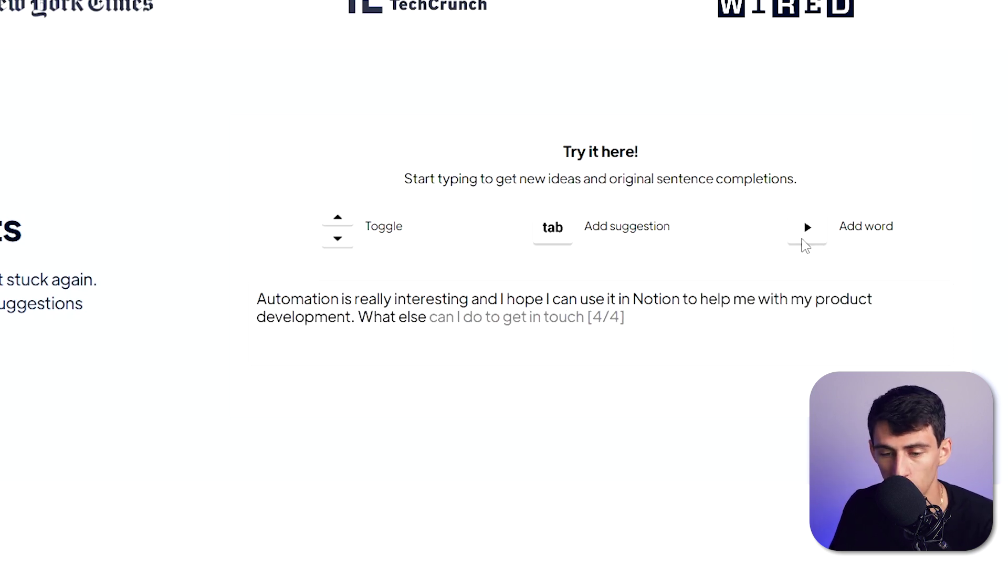
pyautogui.press('Up')
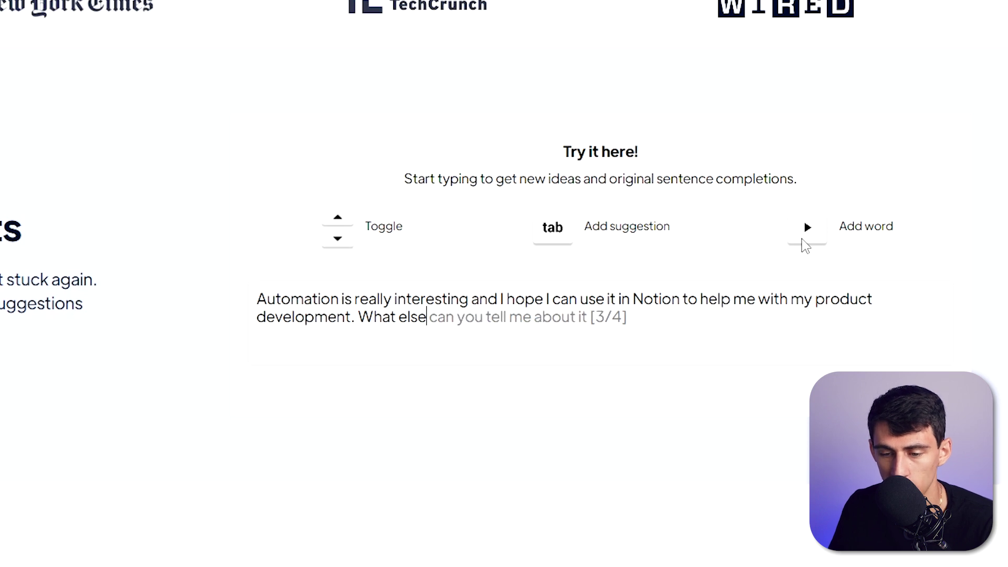
pyautogui.press('Up')
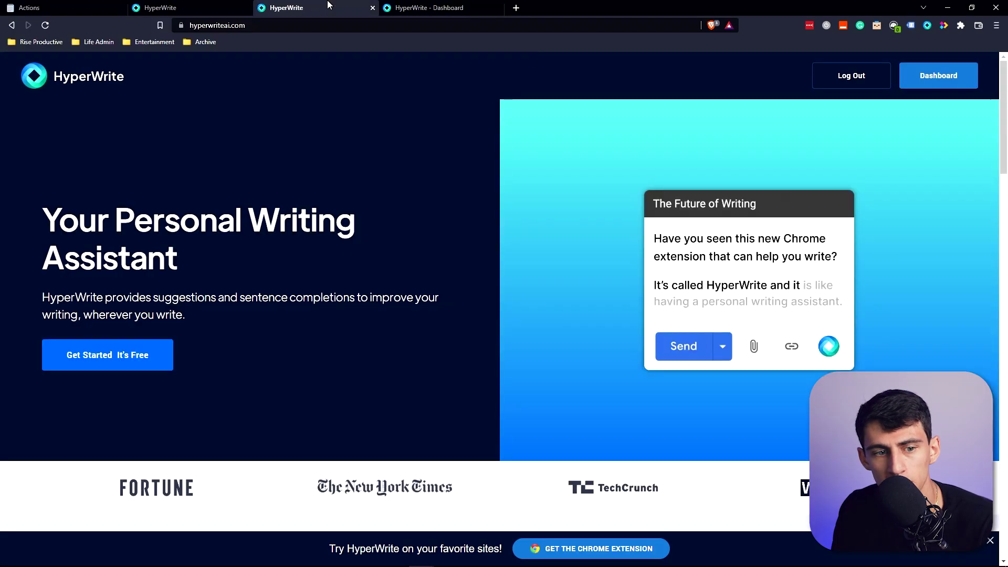
# Step: Create a new document from the HyperWrite dashboard and dismiss its onboarding popup
pyautogui.click(393, 6)
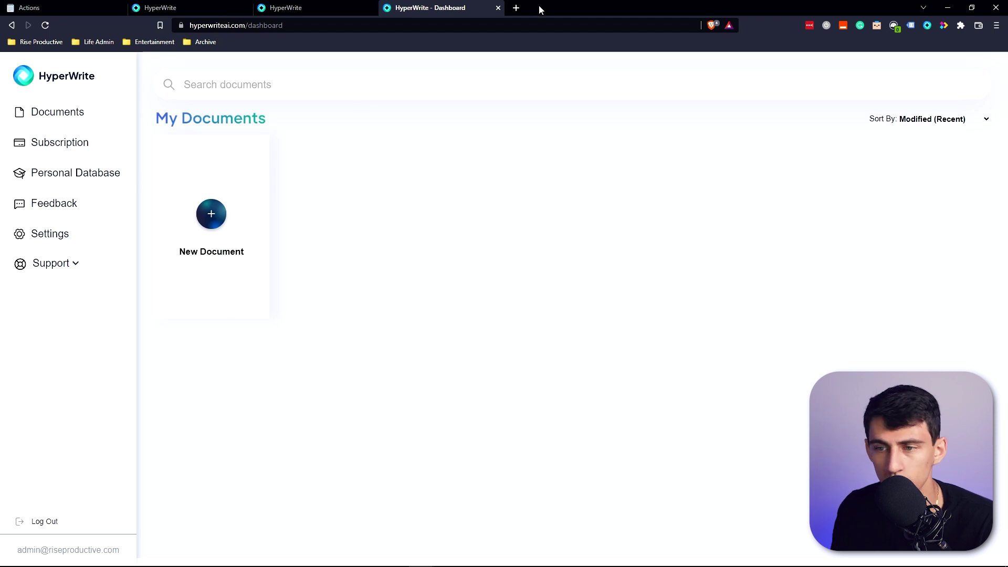
pyautogui.click(202, 214)
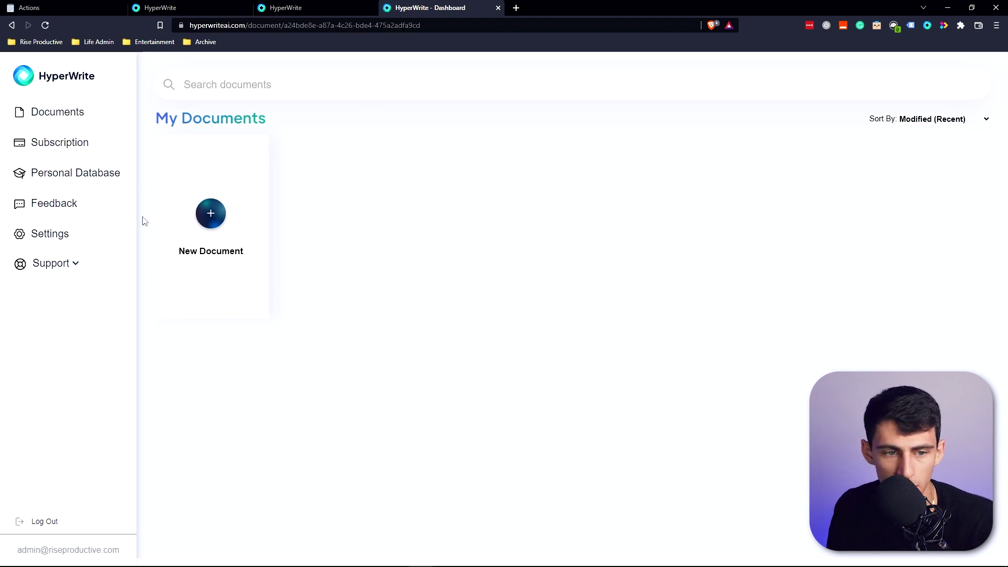
pyautogui.click(615, 200)
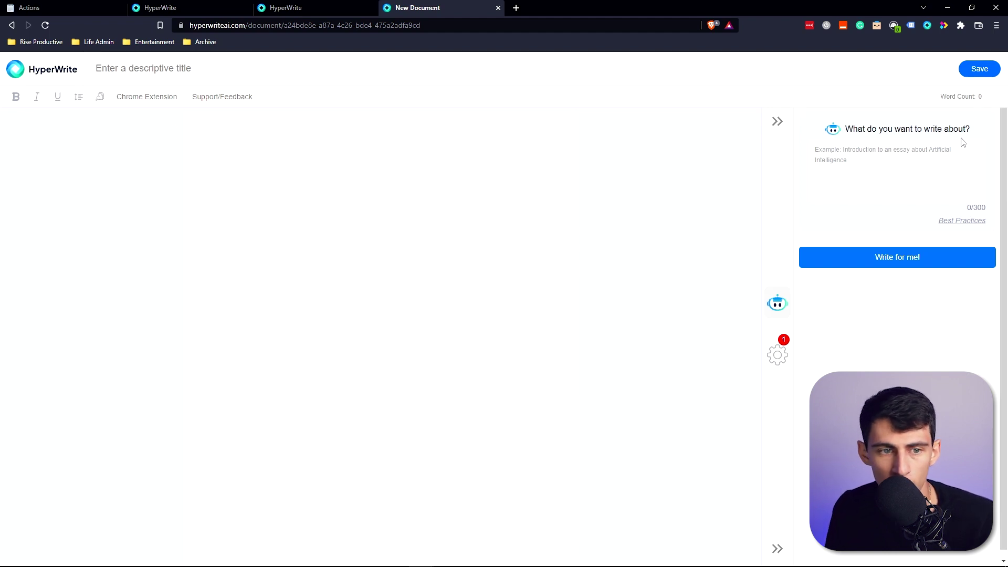
# Step: Write 'Motivation is something' and accept the 'that helps us achieve what we want.' completion
pyautogui.write('Motivation is some')
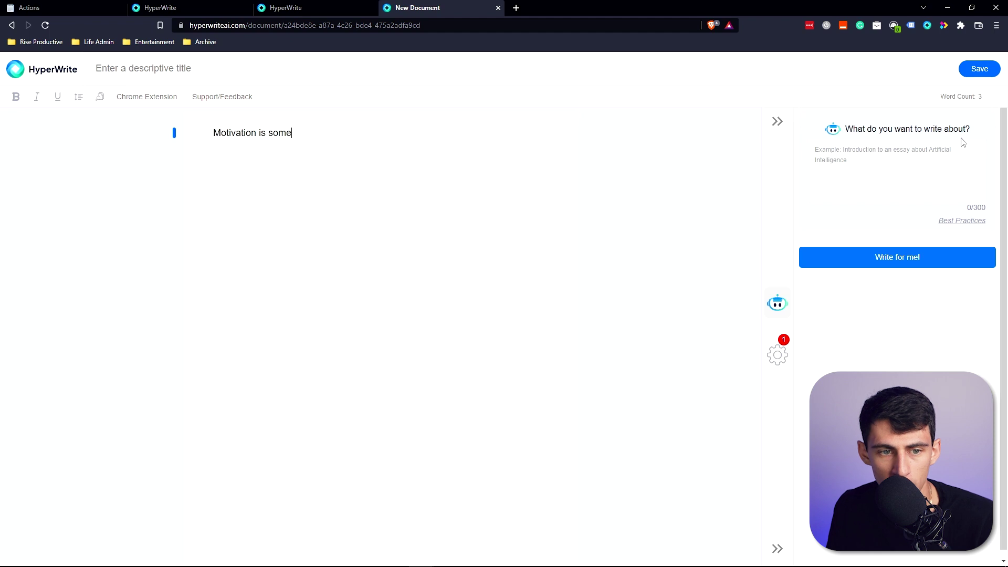
pyautogui.write('thign')
pyautogui.press('BackSpace')
pyautogui.press('BackSpace')
pyautogui.write('ng')
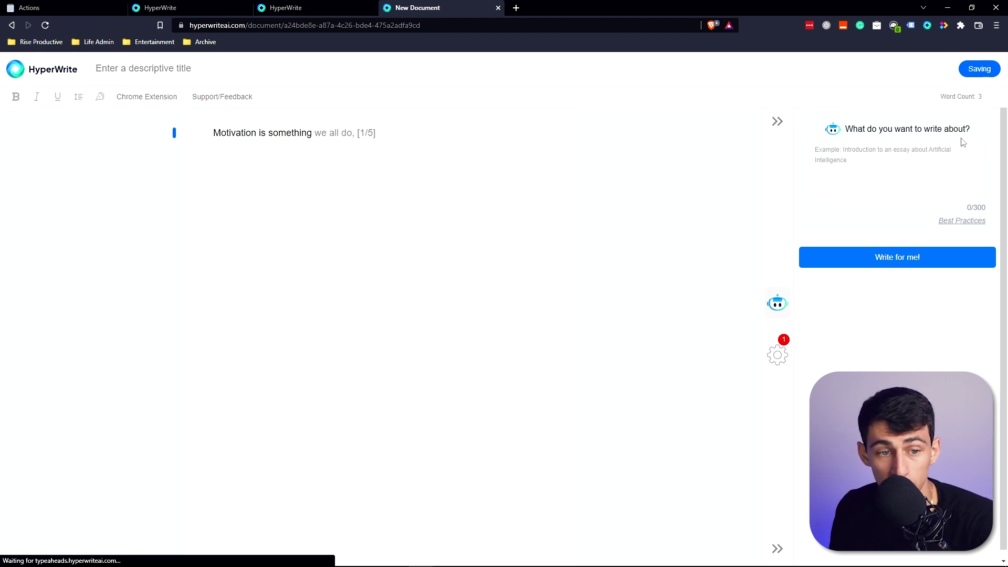
pyautogui.press('Up')
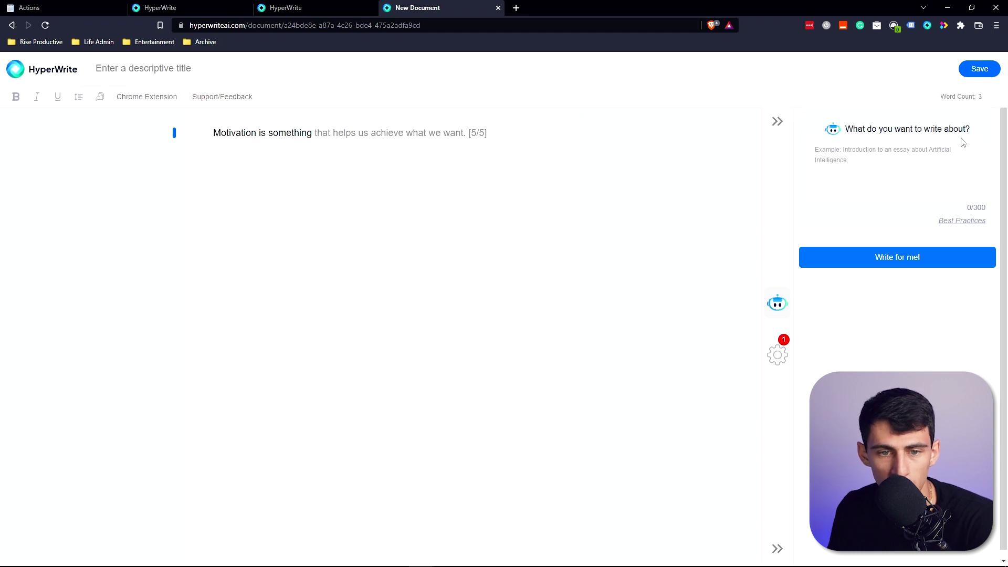
pyautogui.press('Up')
pyautogui.press('Up')
pyautogui.press('Up')
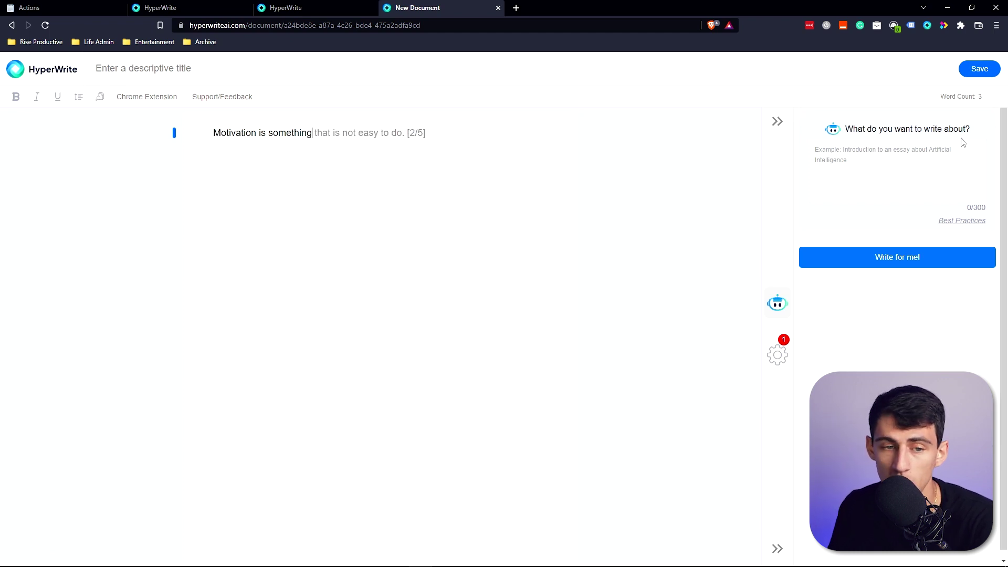
pyautogui.press('Up')
pyautogui.press('Up')
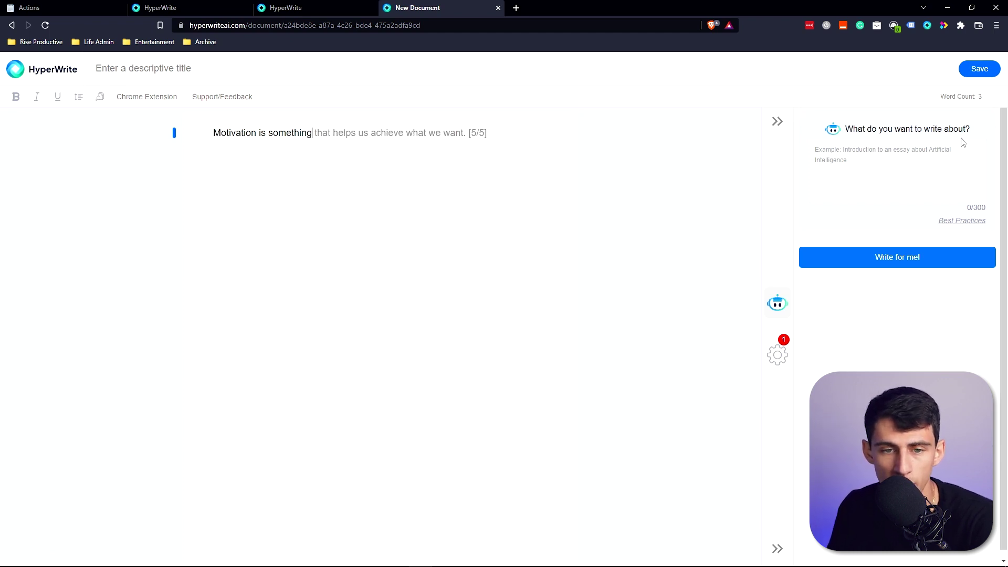
pyautogui.press('Tab')
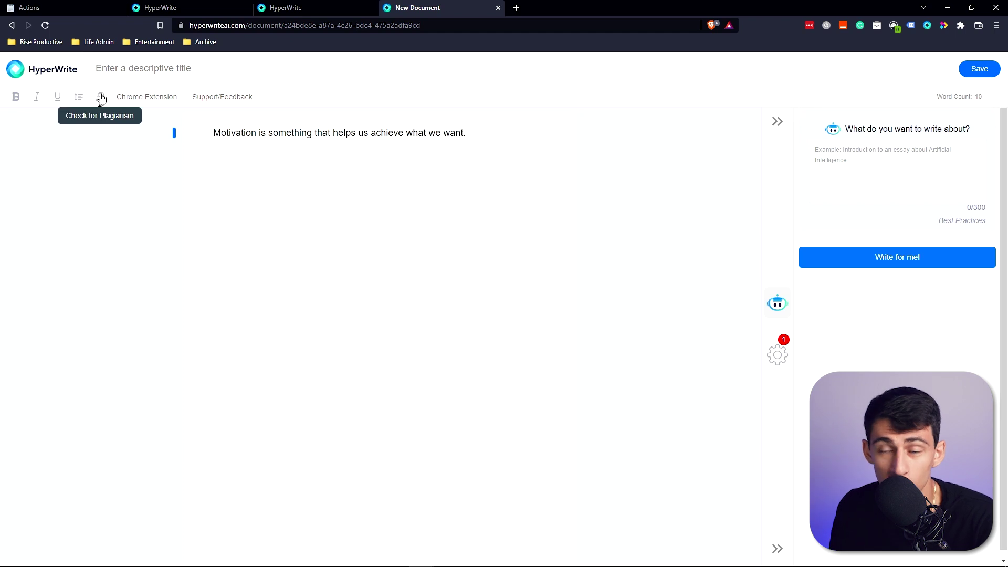
# Step: Check the plagiarism option, then enter 'Research studies on motivation' in the AI personalization info field
pyautogui.click(102, 97)
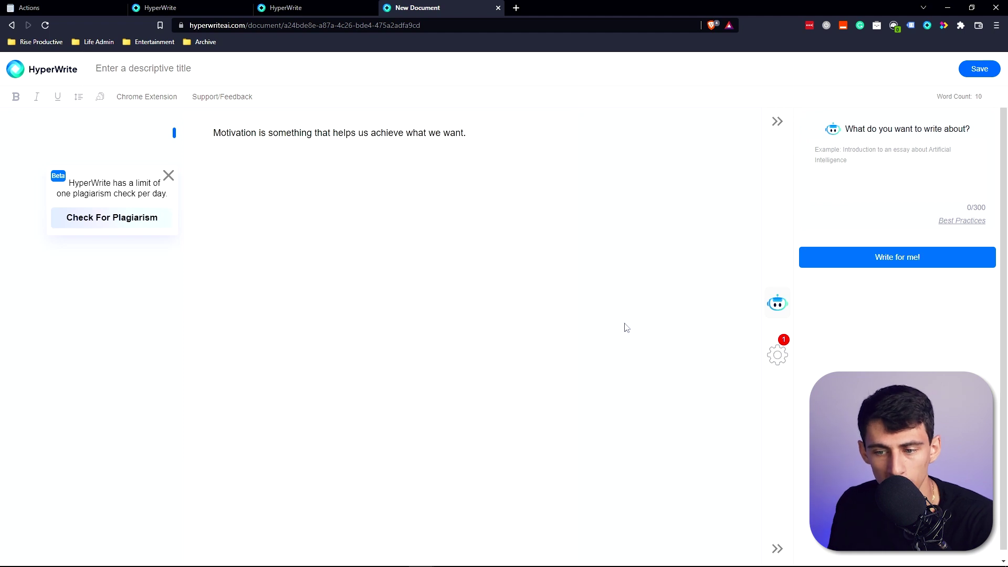
pyautogui.click(776, 354)
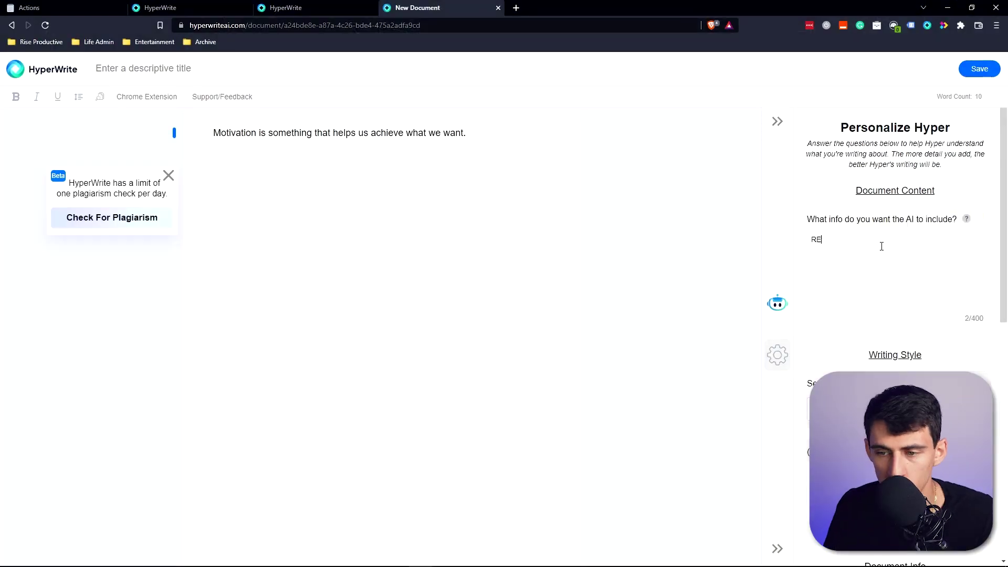
pyautogui.write('earch studies on')
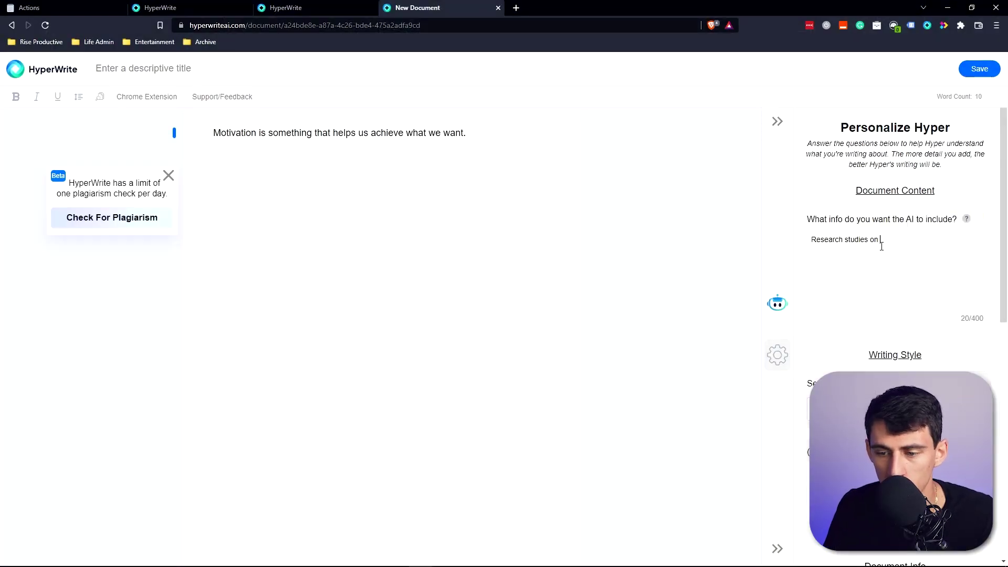
pyautogui.write('vation')
# Step: Give the AI a style example, with document topic Motivation and category Business
pyautogui.scroll(-2, 882, 246)
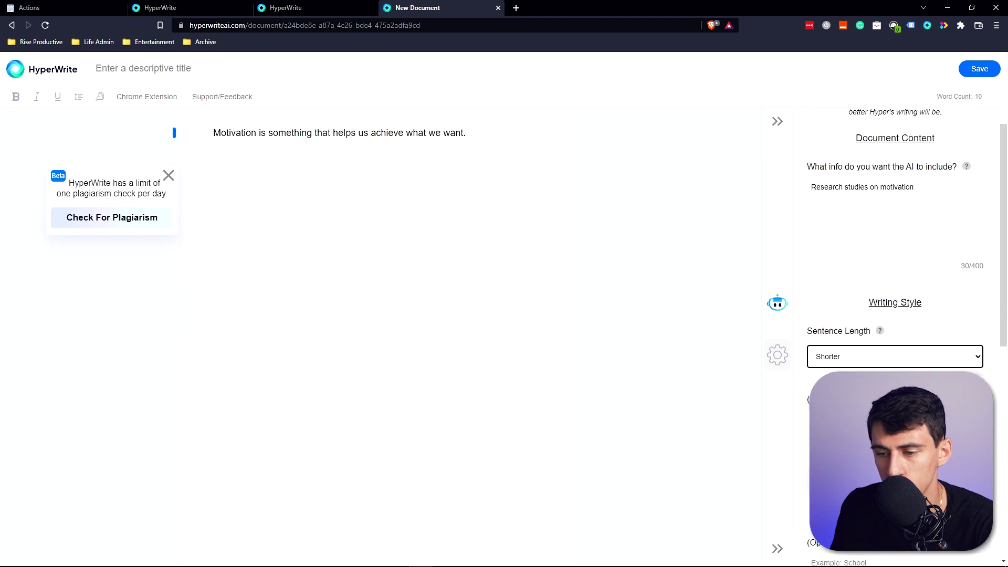
pyautogui.click(889, 360)
pyautogui.scroll(-2, 887, 326)
pyautogui.write('Every now and then, I struggle')
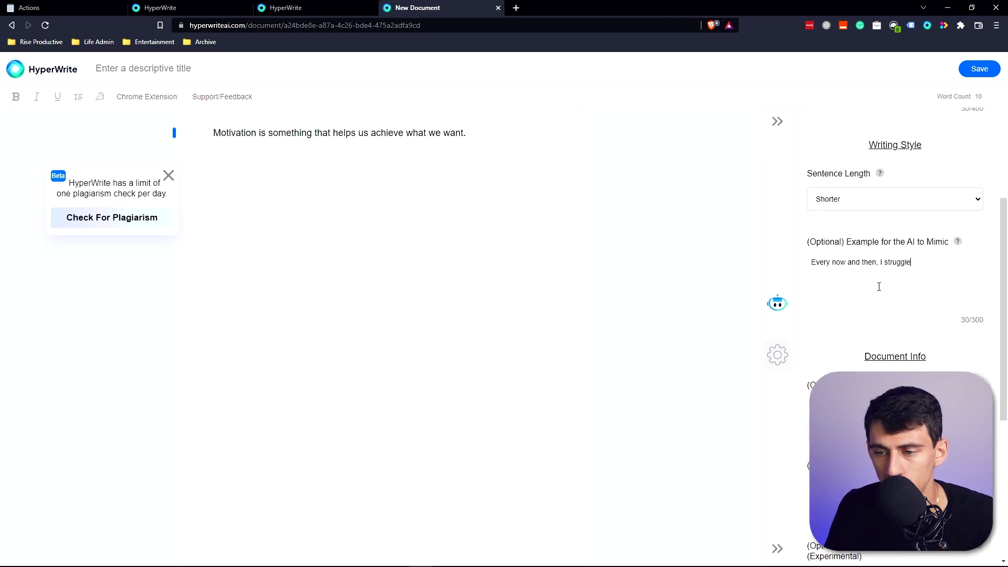
pyautogui.write('ation.')
pyautogui.scroll(-3, 877, 299)
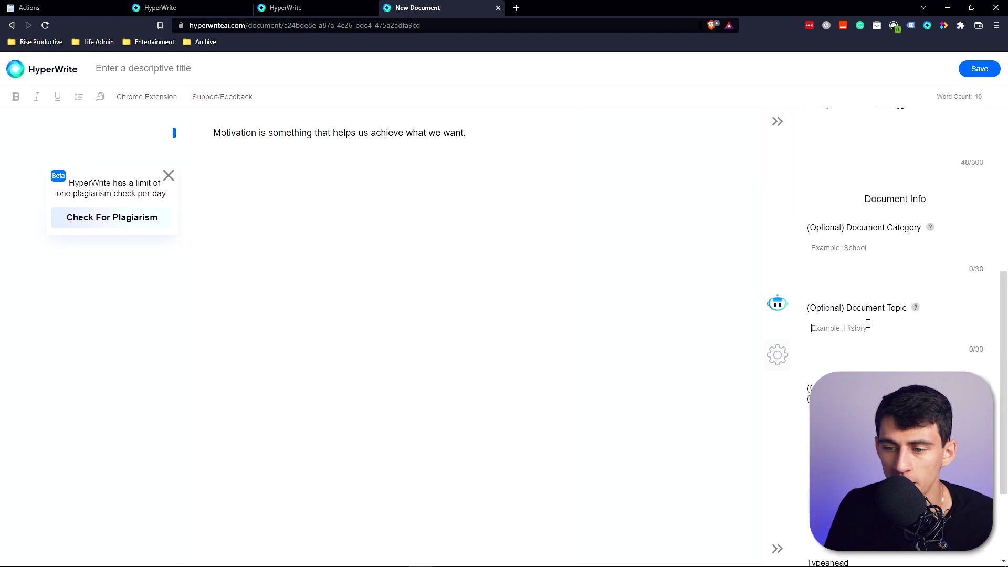
pyautogui.click(868, 324)
pyautogui.write('Motivation')
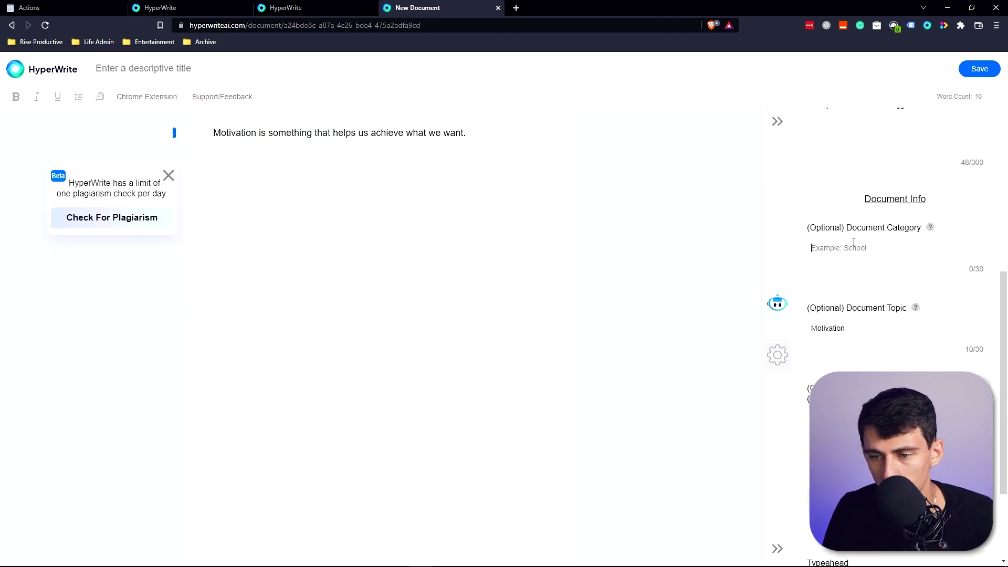
pyautogui.write('Business')
# Step: Request a 1500-word article about motivating people in the workplace, then return to the editor
pyautogui.scroll(-2, 854, 242)
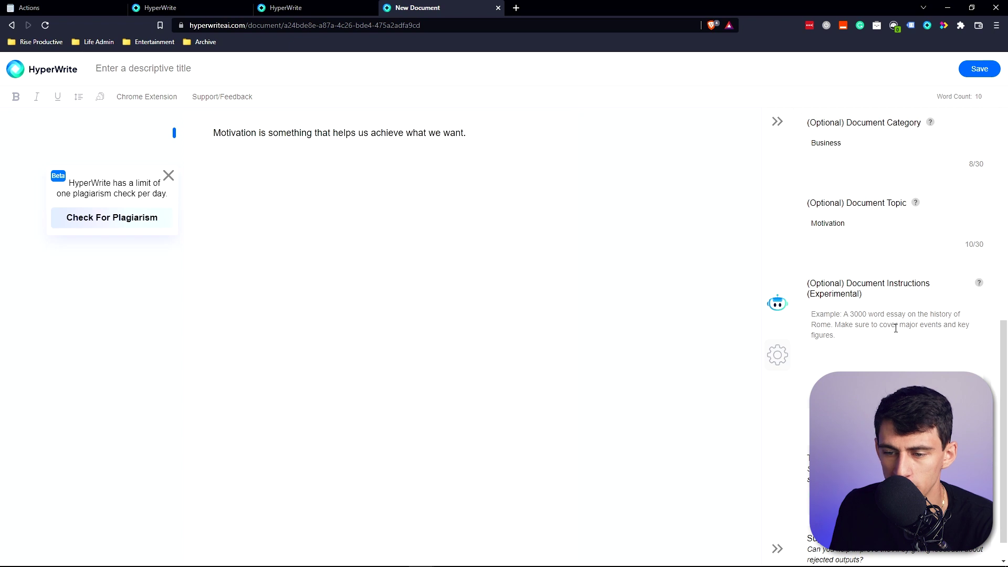
pyautogui.write('A')
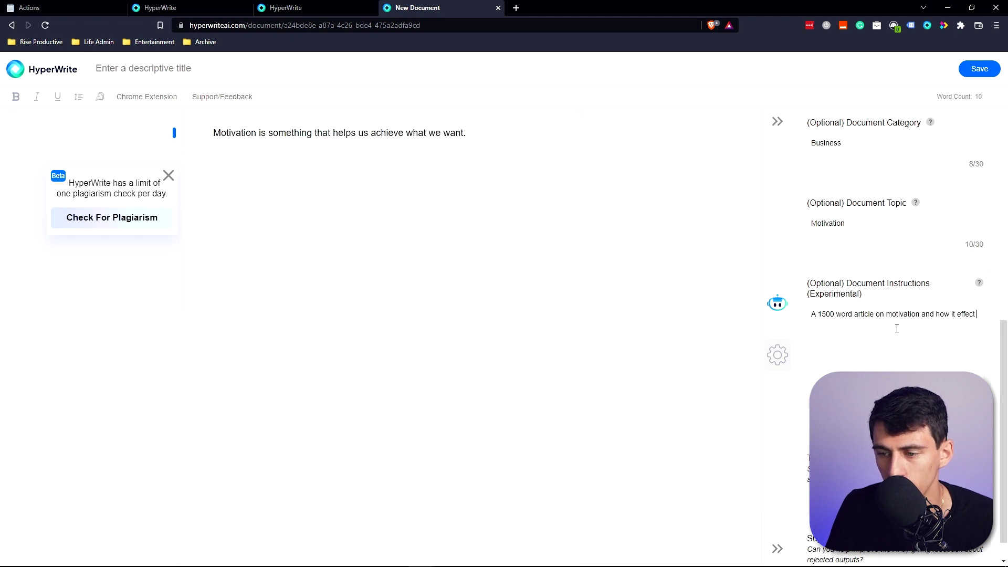
pyautogui.write('people in the workplace')
pyautogui.click(777, 121)
pyautogui.write('W')
pyautogui.press('BackSpace')
pyautogui.press('BackSpace')
pyautogui.press('BackSpace')
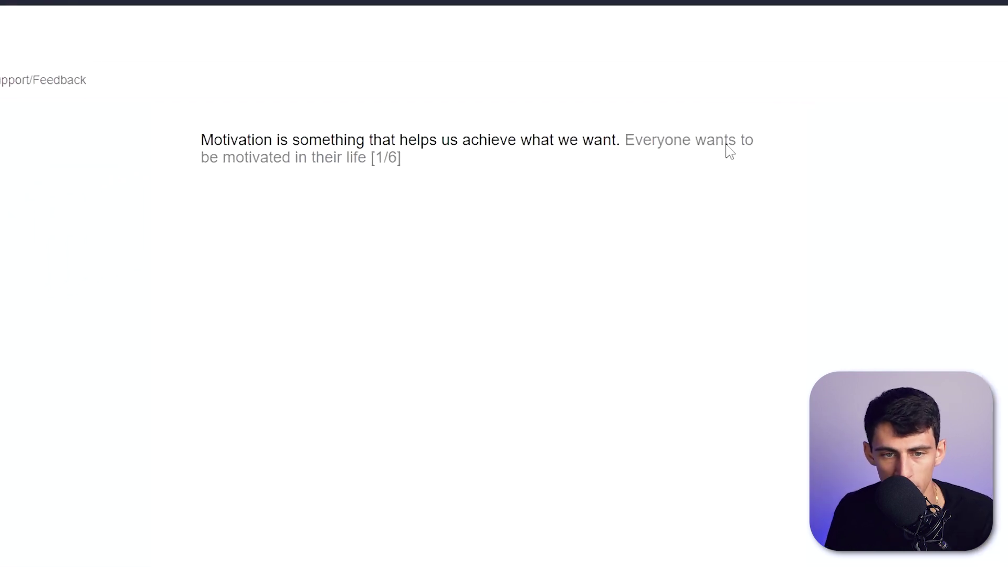
# Step: Add sentences on everyone wanting motivation and what differentiates successful from unsuccessful people
pyautogui.press('Tab')
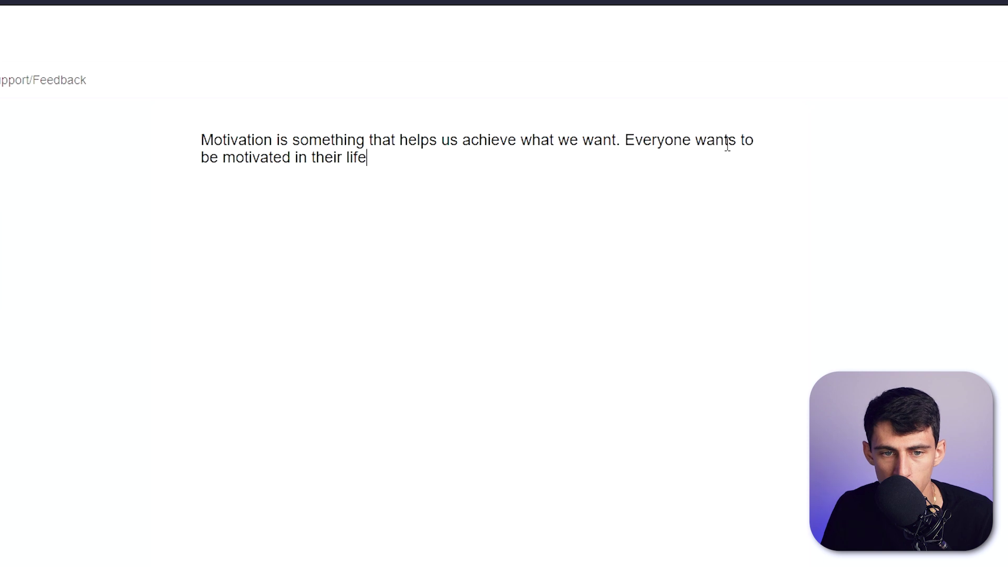
pyautogui.write(', but w')
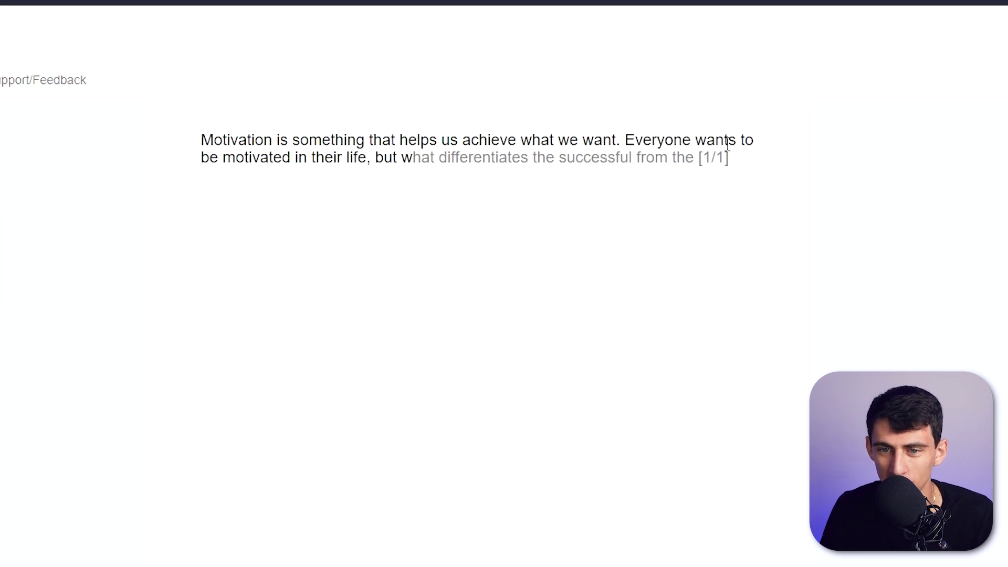
pyautogui.press('Tab')
pyautogui.write('unsu')
pyautogui.press('Tab')
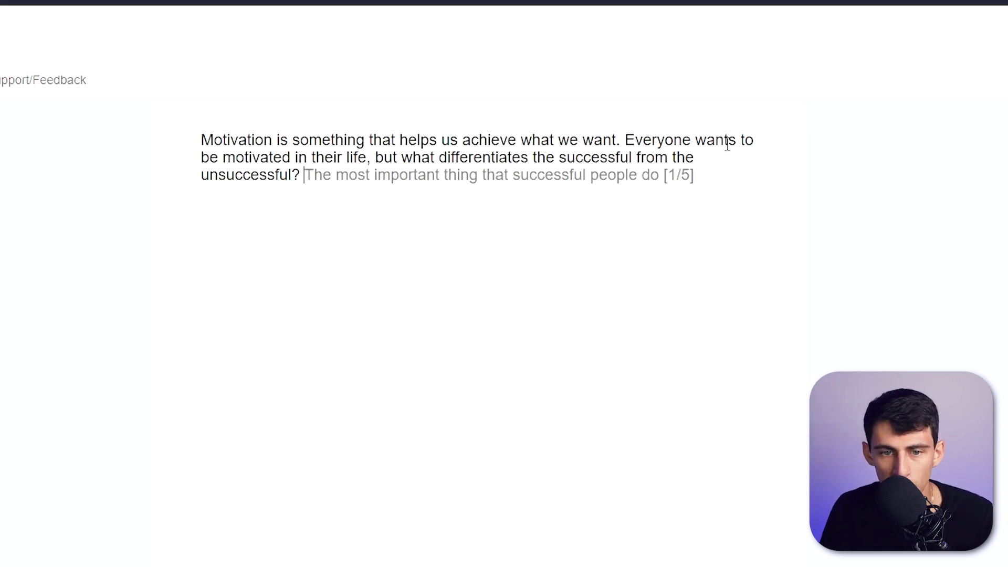
# Step: Finish with successful people finding motivation and using it to achieve their goals
pyautogui.press('Tab')
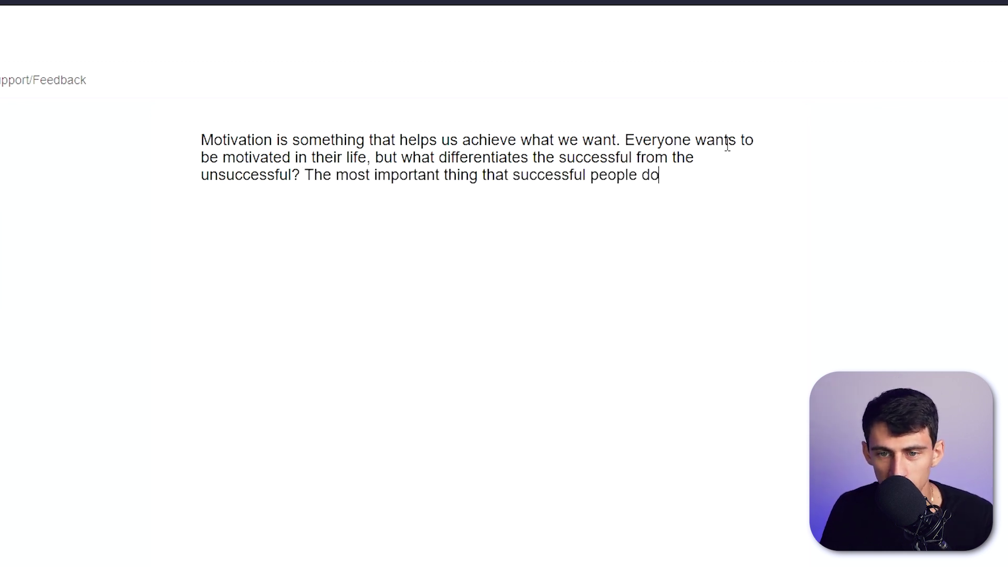
pyautogui.write(', in my opinion, ')
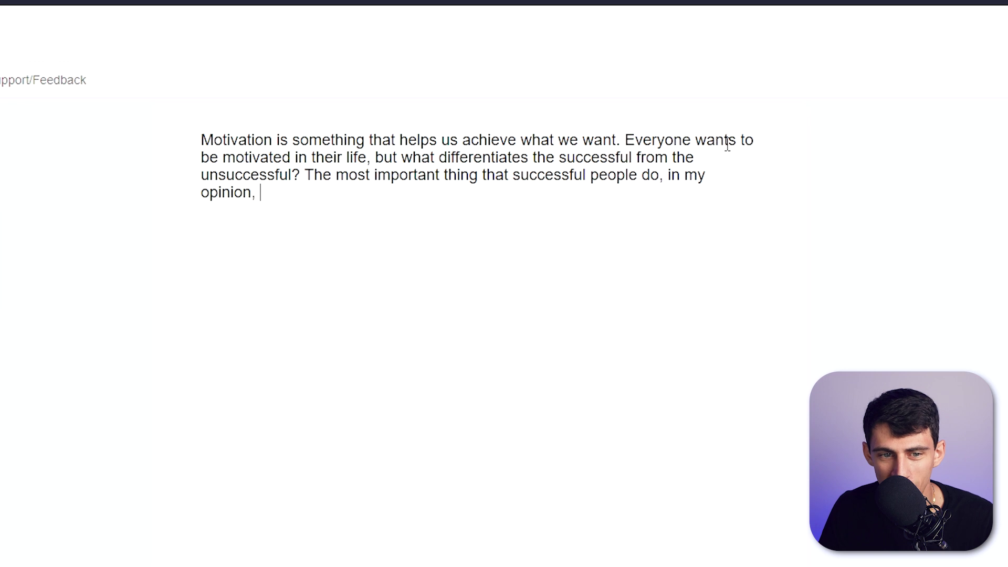
pyautogui.write('is')
pyautogui.press('Tab')
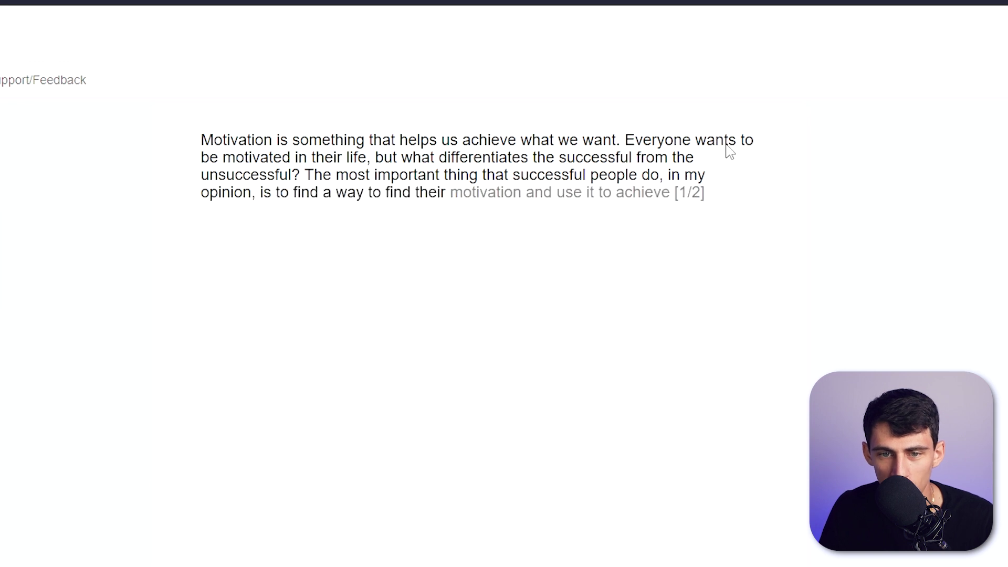
pyautogui.press('Tab')
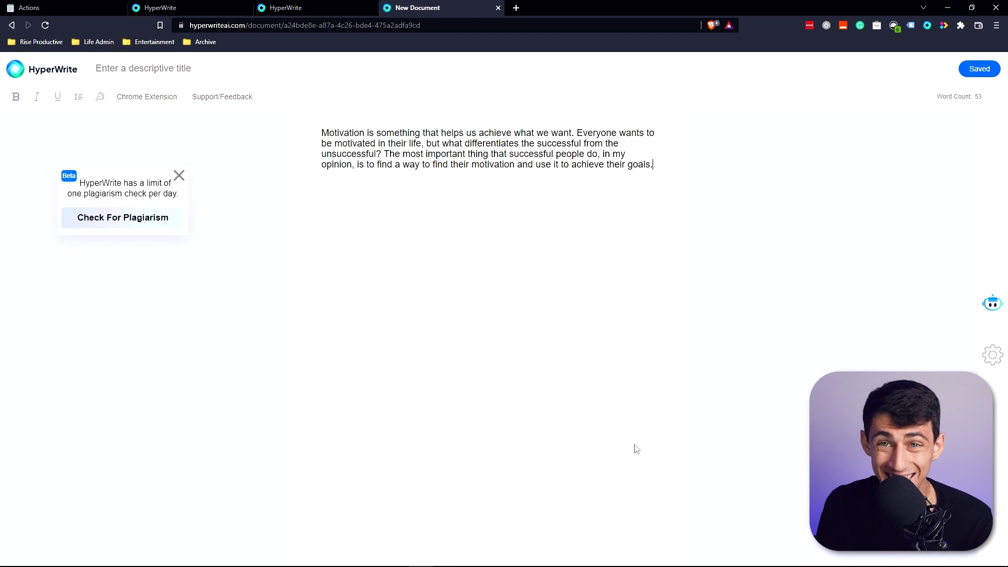
# Step: Add a new Tasks/Events item on Notion's Actions page and open it as a full page
pyautogui.click(992, 355)
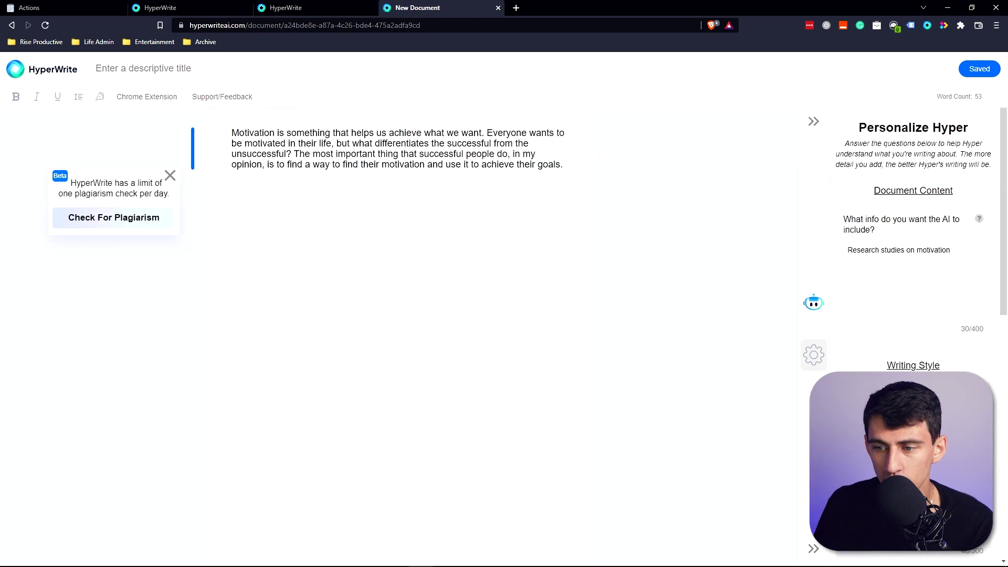
pyautogui.click(29, 7)
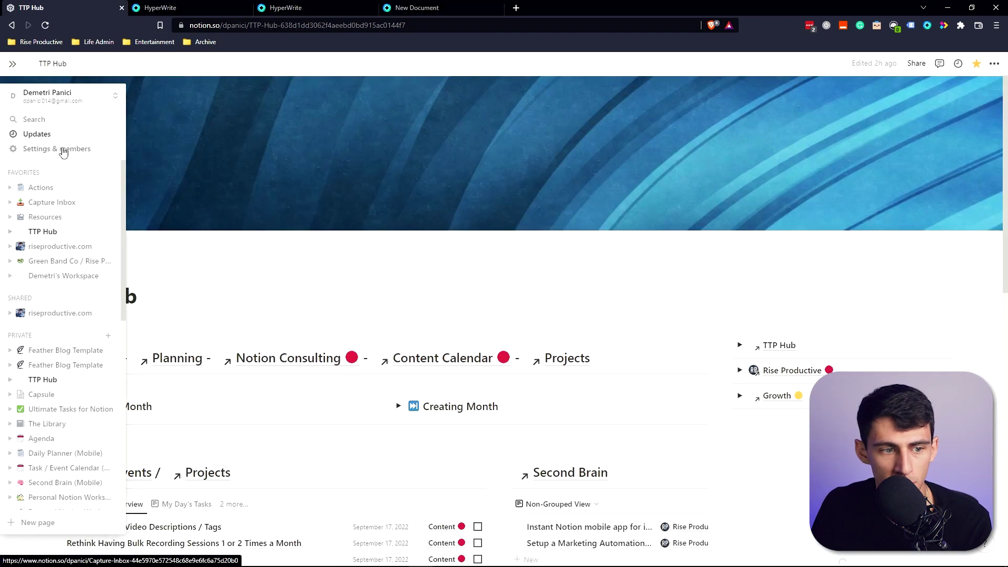
pyautogui.click(60, 246)
pyautogui.click(662, 211)
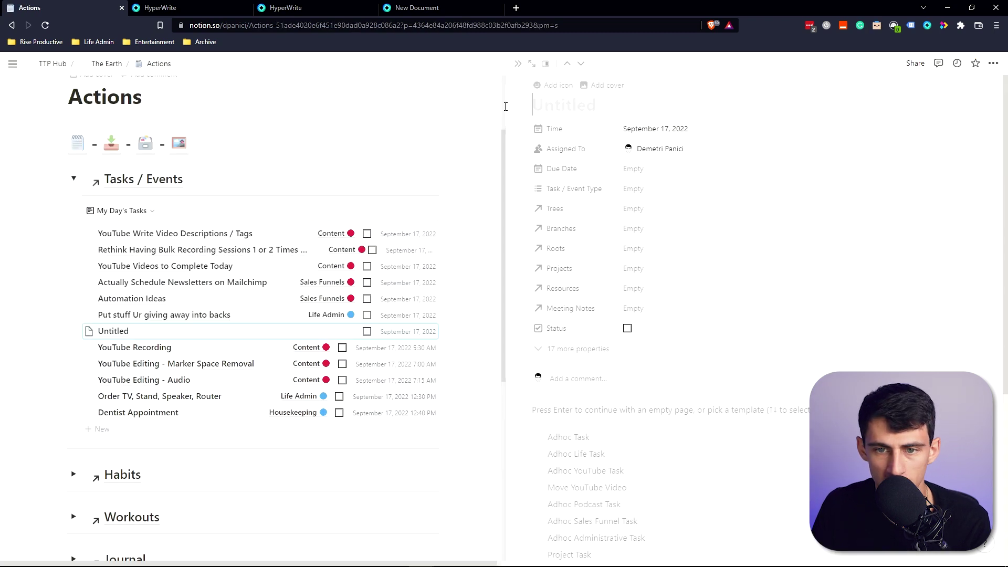
pyautogui.click(531, 66)
# Step: Title the page 'Notion Motivation Article' using the Adhoc Task template, confirming HyperWrite typeahead is enabled
pyautogui.scroll(-1, 352, 102)
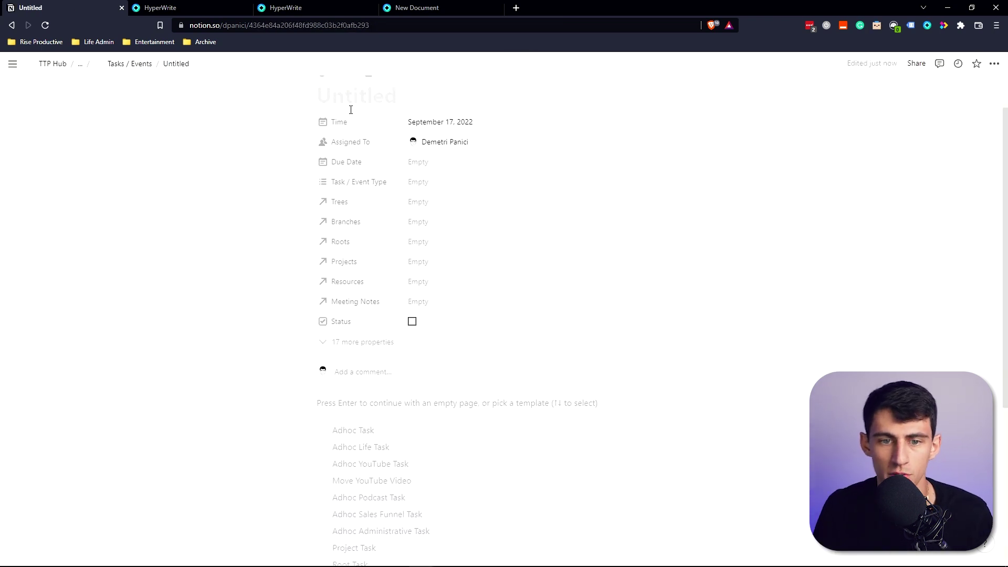
pyautogui.write('Notion M')
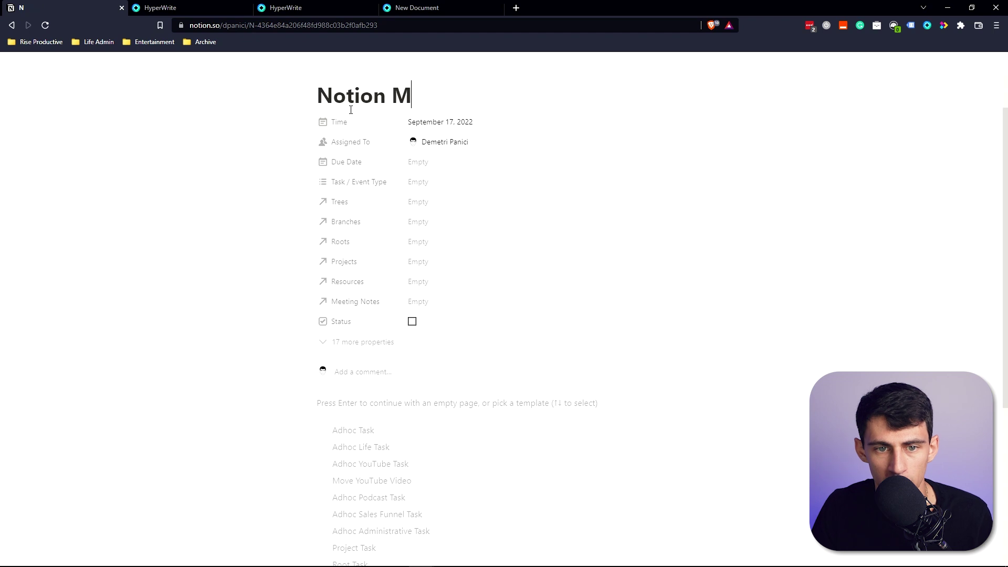
pyautogui.write('otivation Article')
pyautogui.press('Return')
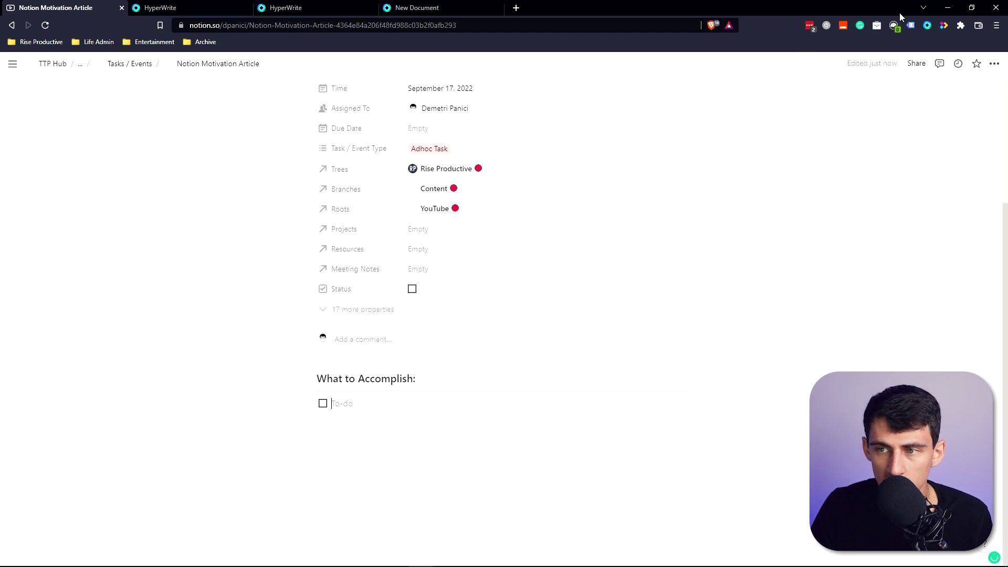
pyautogui.click(927, 25)
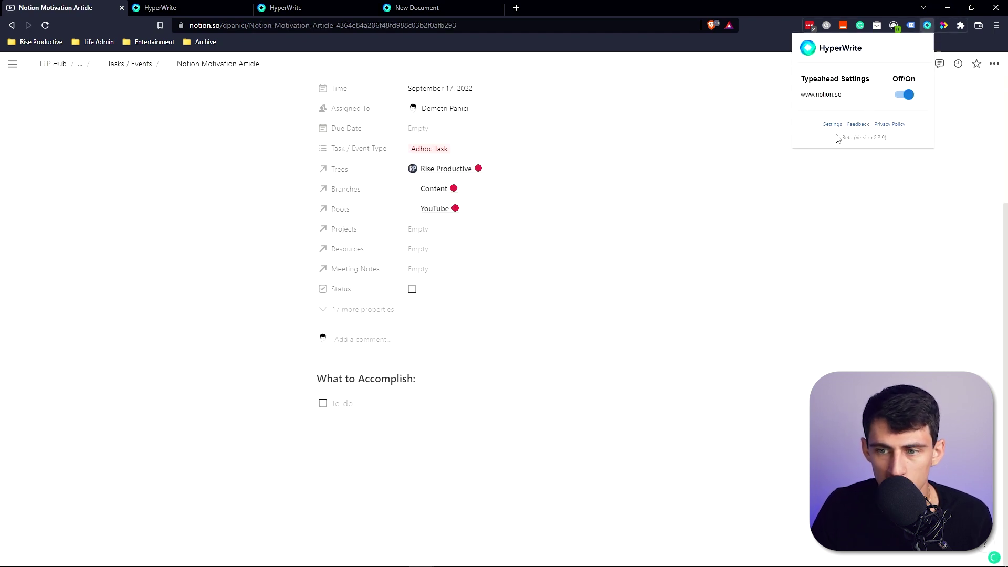
pyautogui.click(434, 404)
# Step: Write 'Motivation is something I often struggle with. My main form of motivation' and accept the personal-goals continuation
pyautogui.write('Motivation is something I ofte')
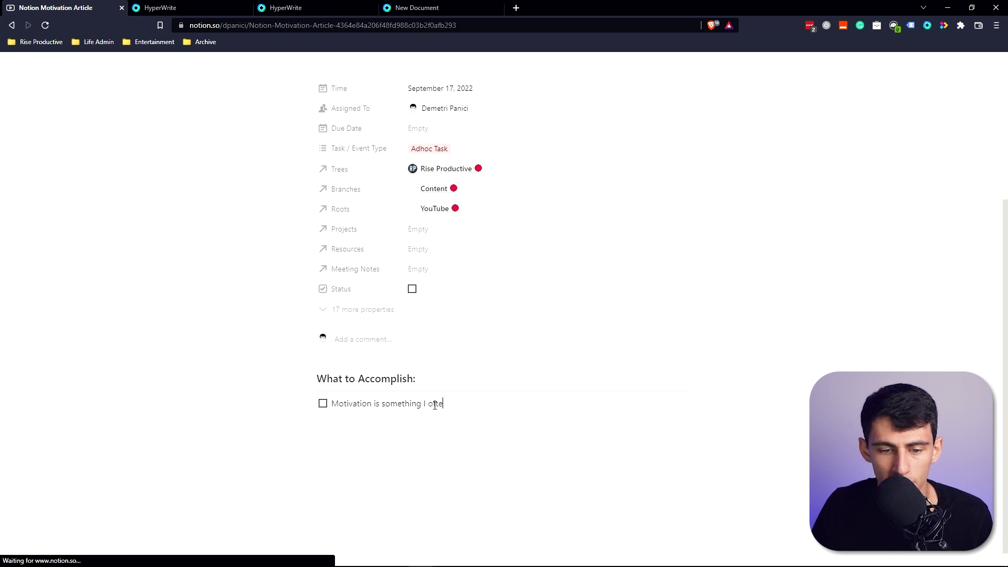
pyautogui.write('n struggle with. My main f')
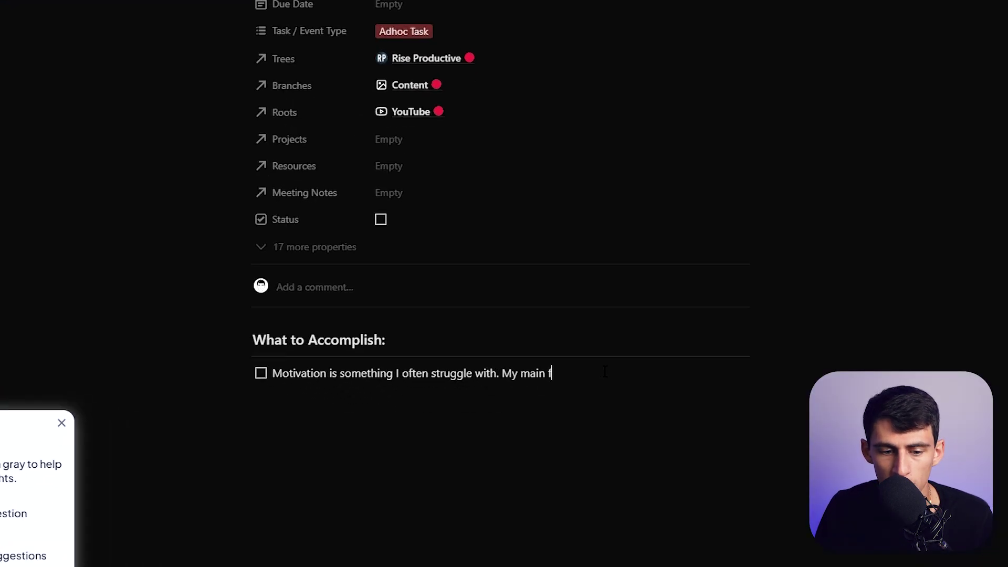
pyautogui.write('orm of motivation')
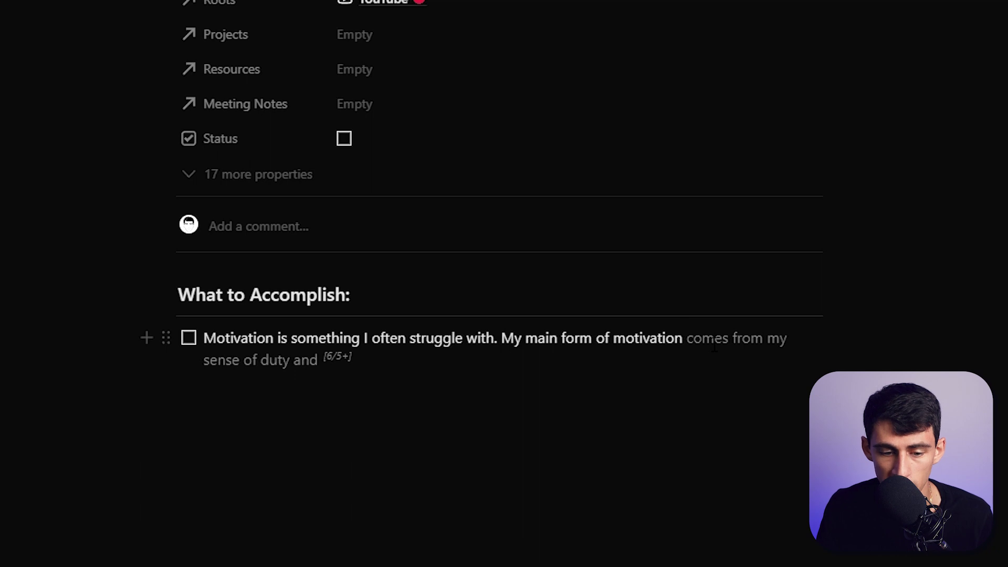
pyautogui.hotkey('alt', '[')
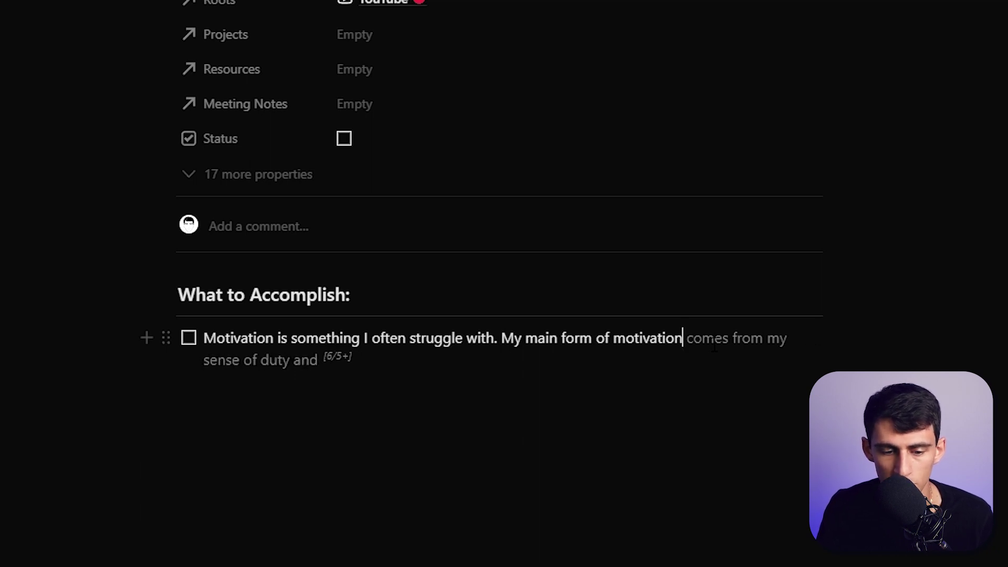
pyautogui.press('Tab')
# Step: Add the 5 AM routine sentence, ending on supportive friends and family
pyautogui.write('my friend')
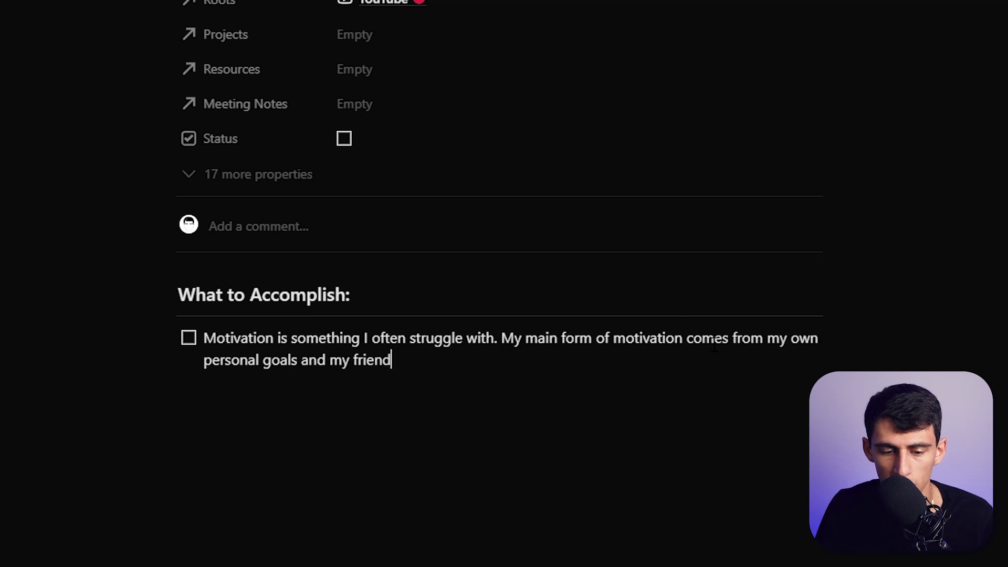
pyautogui.write('s and family. Each morni')
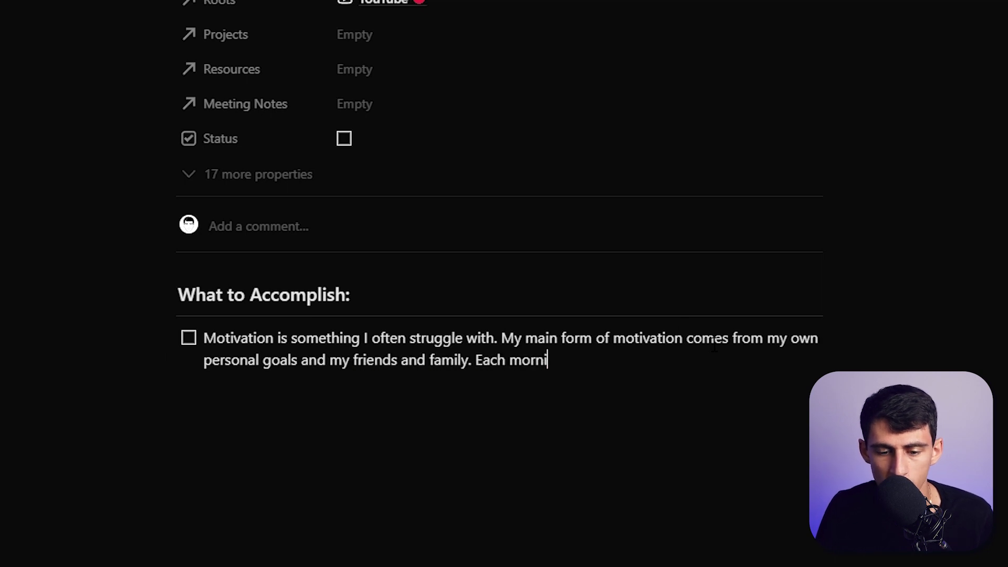
pyautogui.write('ng I wake up at 5 AM and try my best')
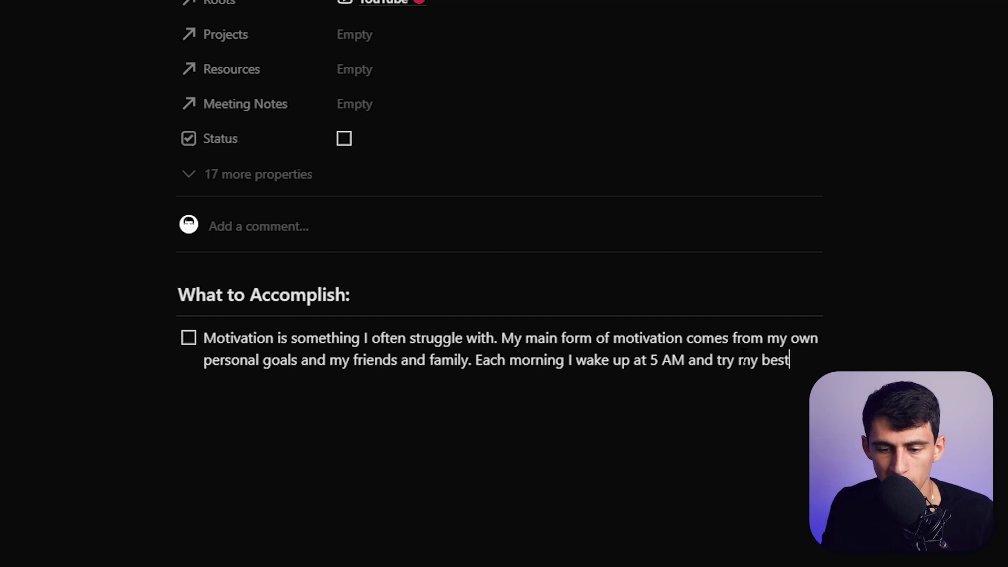
pyautogui.write(' to stay motivated. What motiv')
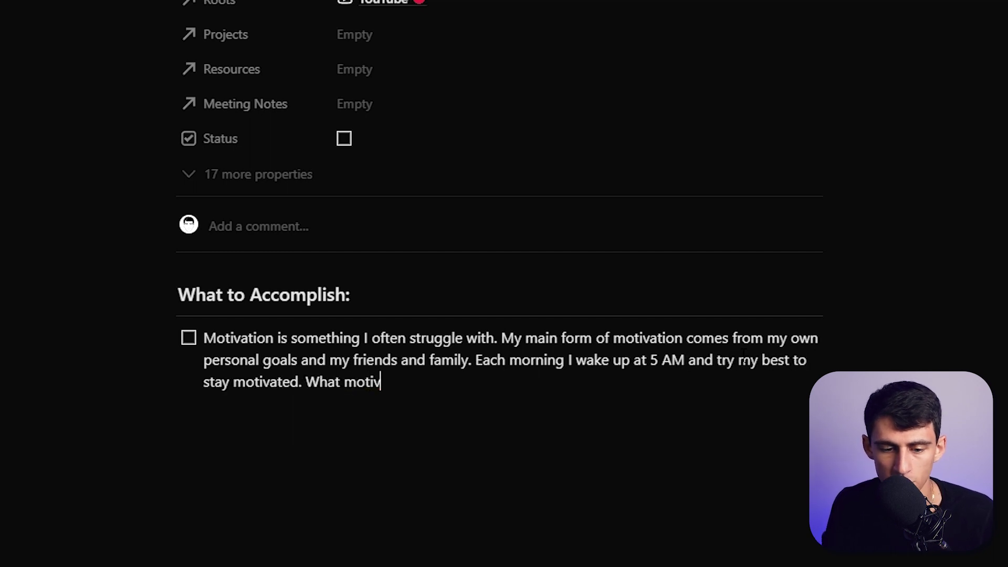
pyautogui.write('ates you should not be')
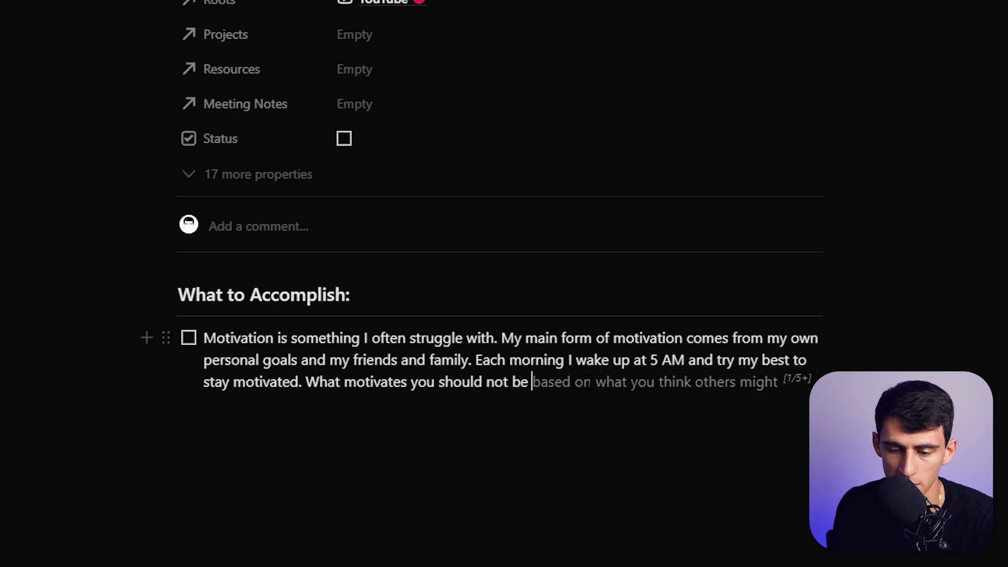
pyautogui.press('Tab')
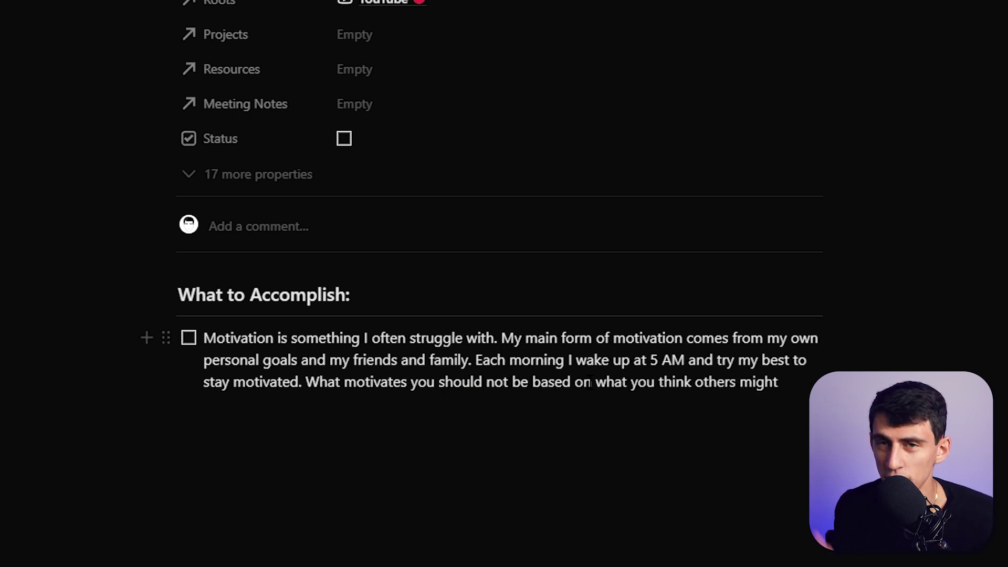
pyautogui.write('think')
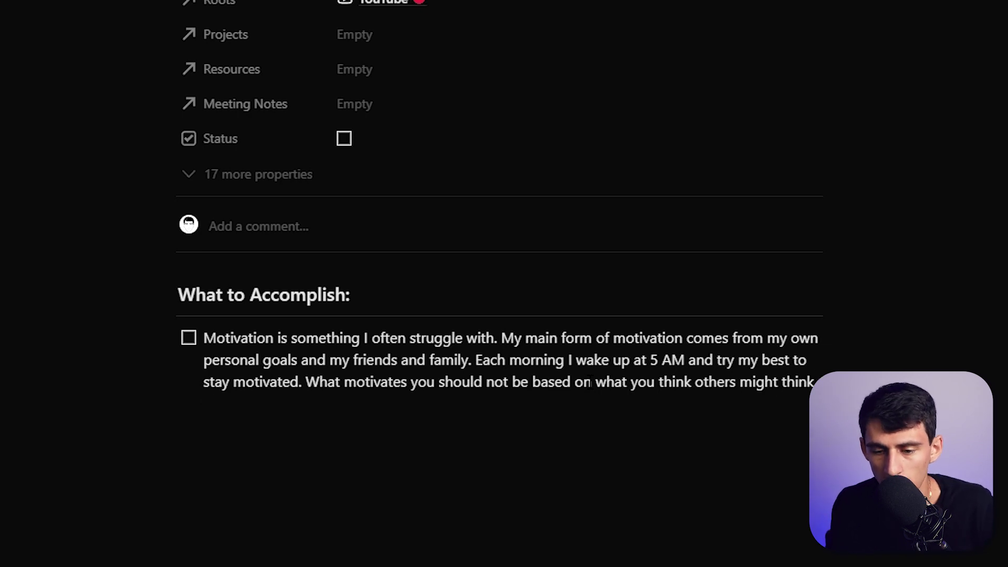
pyautogui.press('BackSpace')
pyautogui.press('BackSpace')
pyautogui.press('BackSpace')
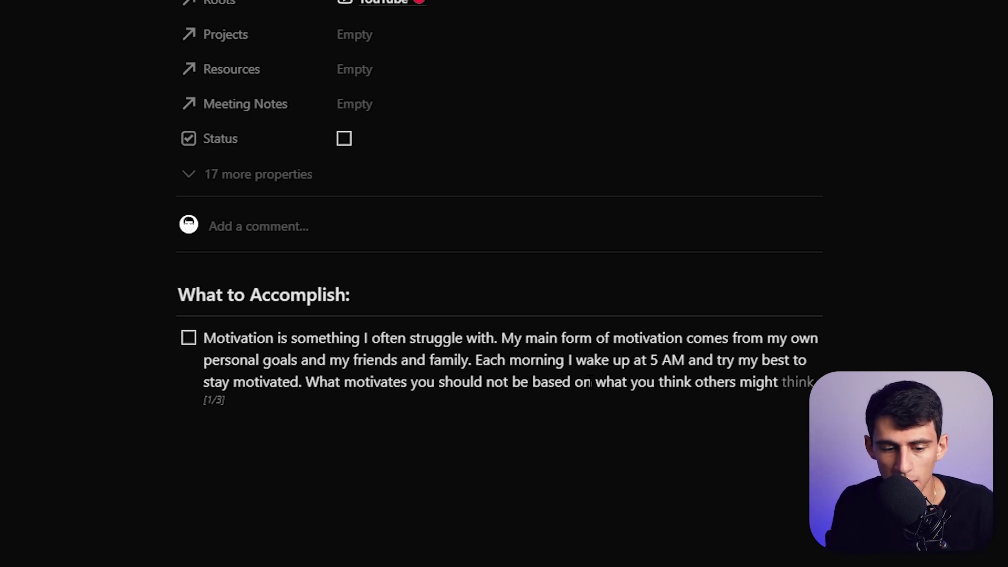
pyautogui.hotkey('alt', ']')
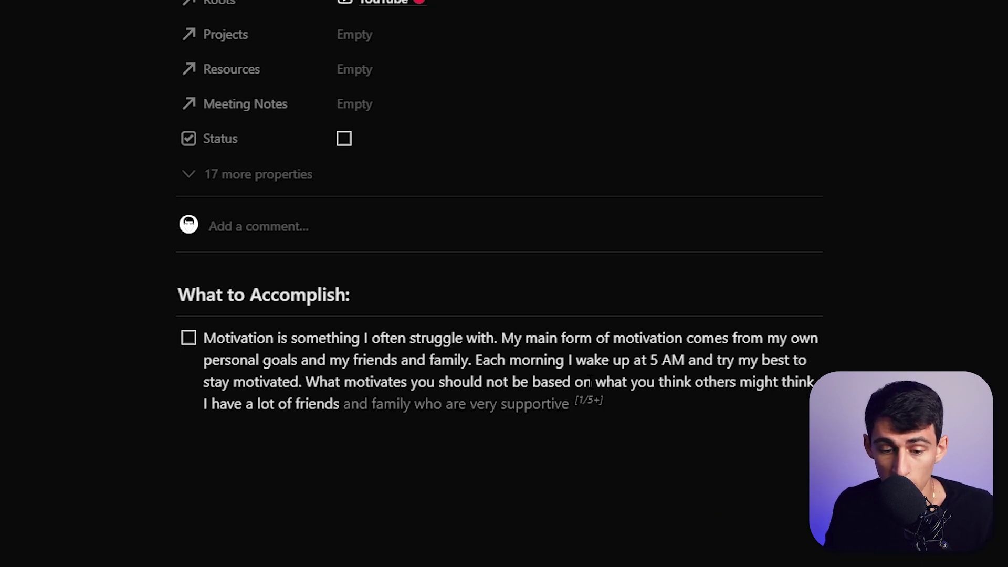
pyautogui.press('Tab')
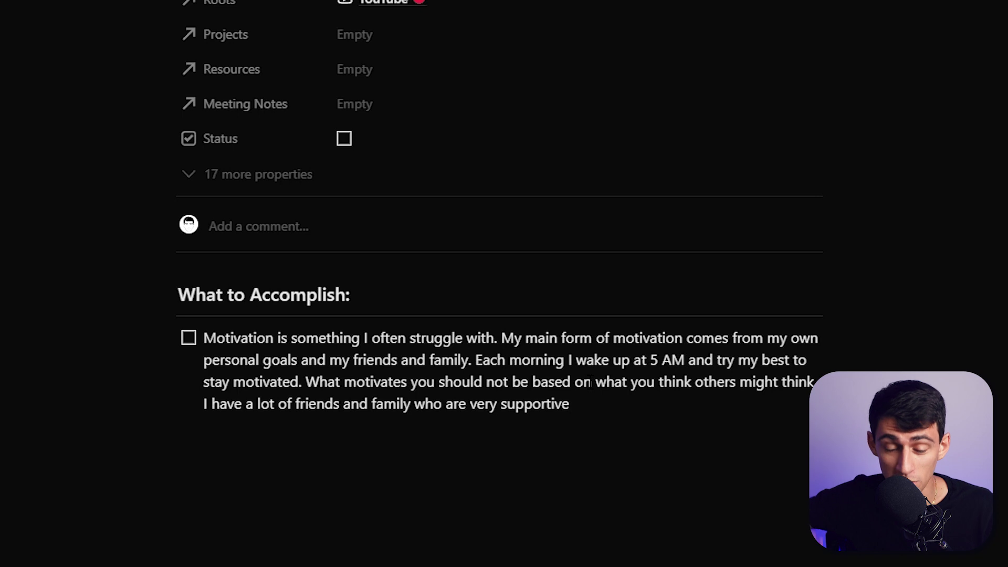